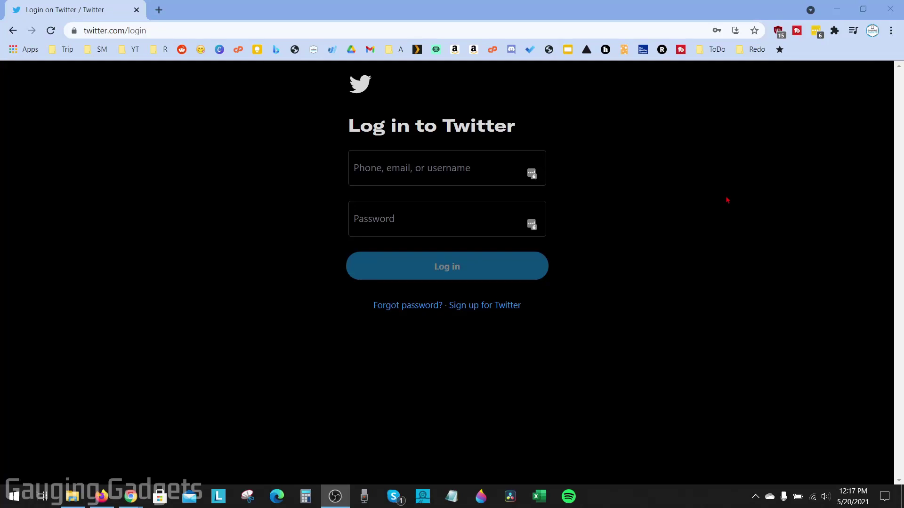
# - Bring Chrome forward, check the saved Twitter logins in the username field, and dismiss them
pyautogui.click(728, 201)
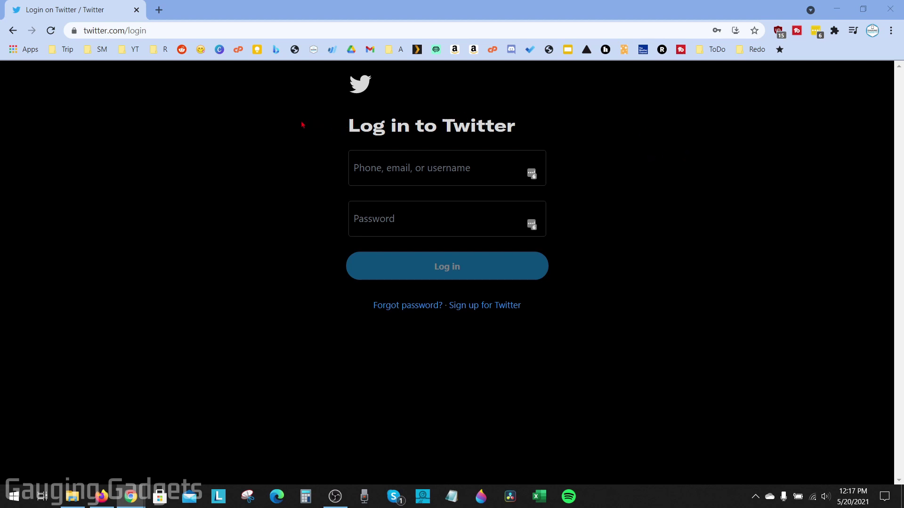
pyautogui.click(371, 171)
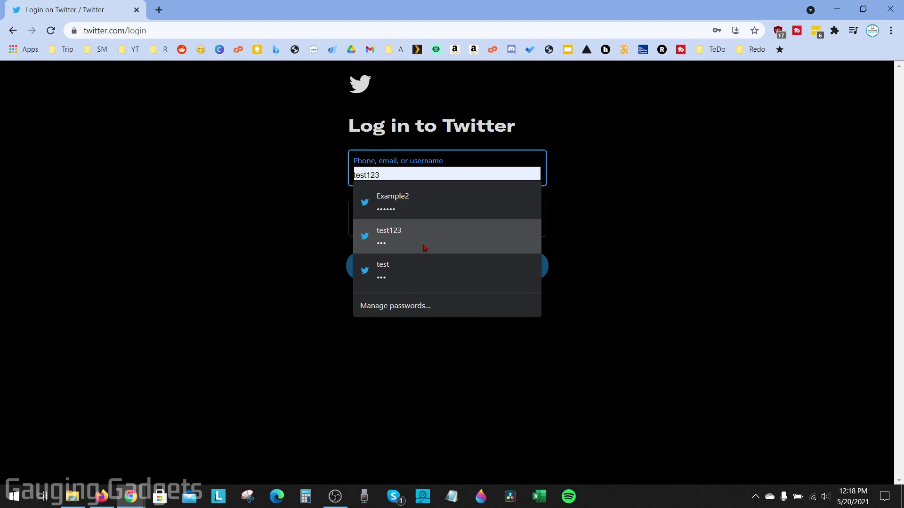
pyautogui.click(714, 174)
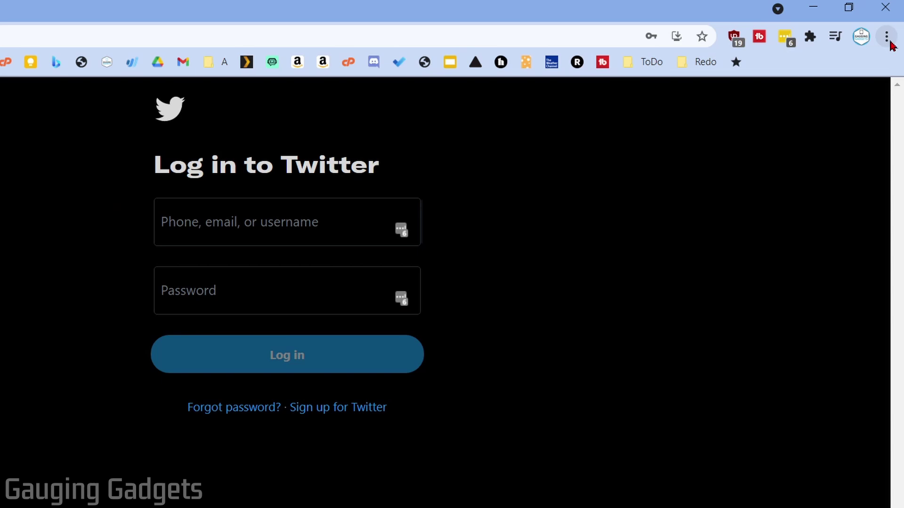
pyautogui.click(889, 41)
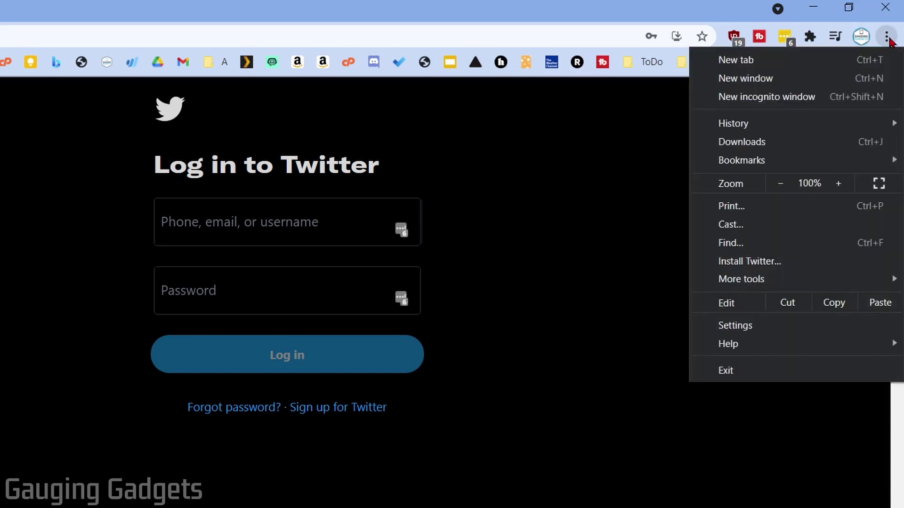
pyautogui.moveTo(770, 283)
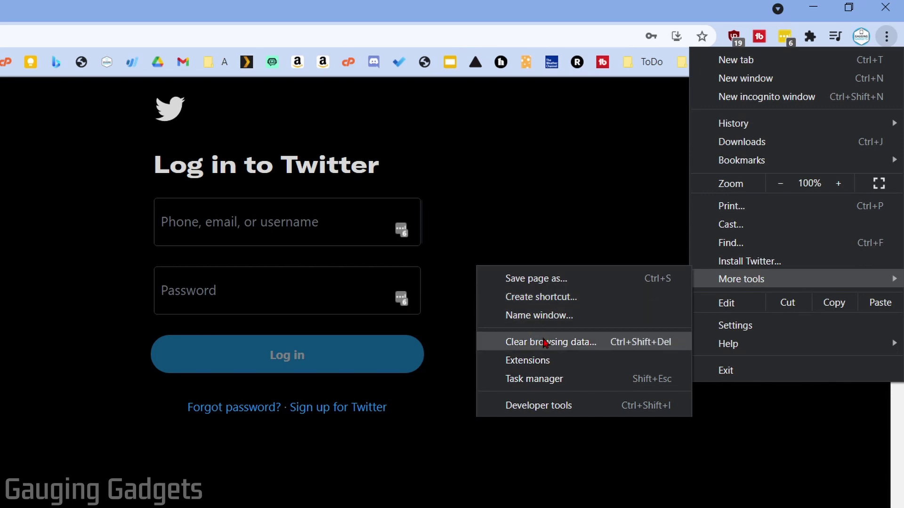
pyautogui.click(590, 347)
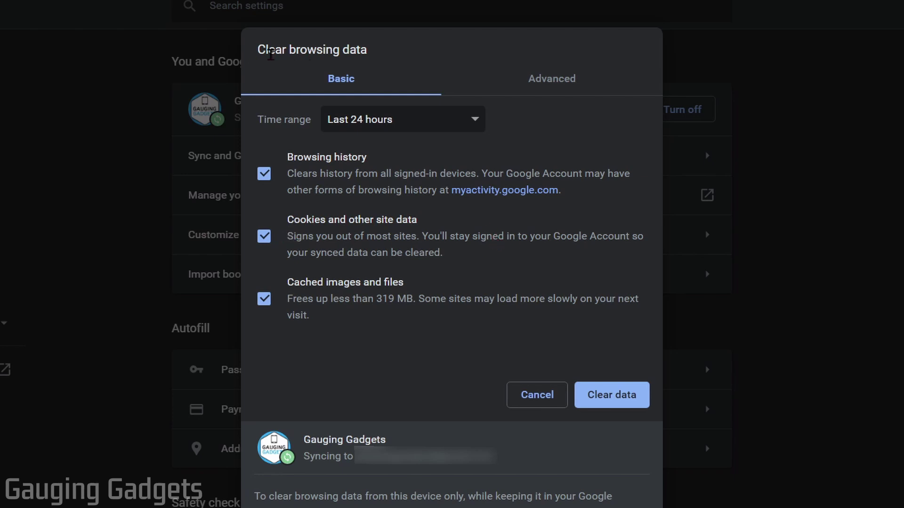
pyautogui.click(559, 87)
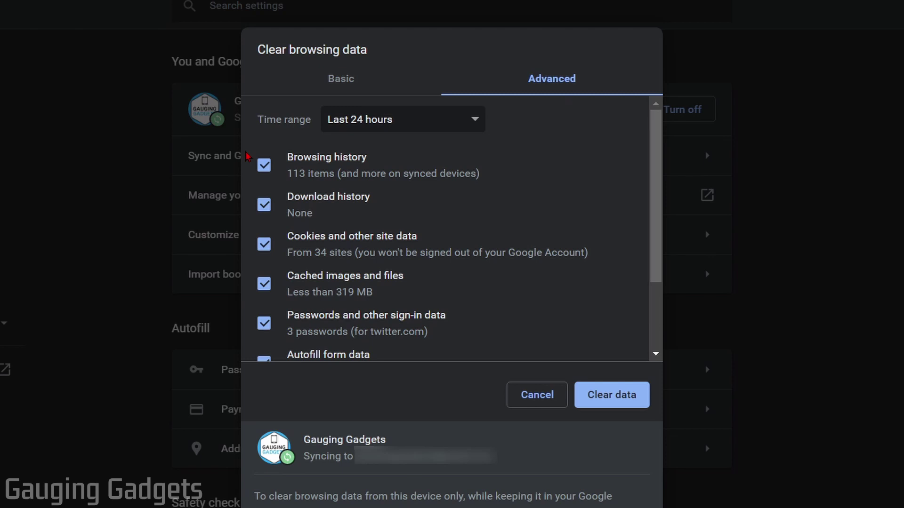
pyautogui.click(264, 165)
pyautogui.click(264, 205)
pyautogui.click(264, 243)
pyautogui.click(264, 283)
pyautogui.scroll(-2, 264, 235)
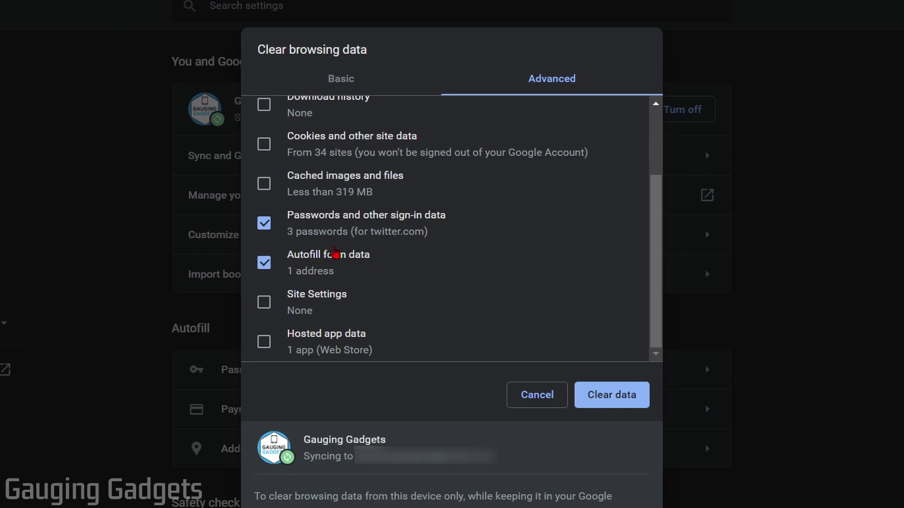
pyautogui.scroll(2, 350, 167)
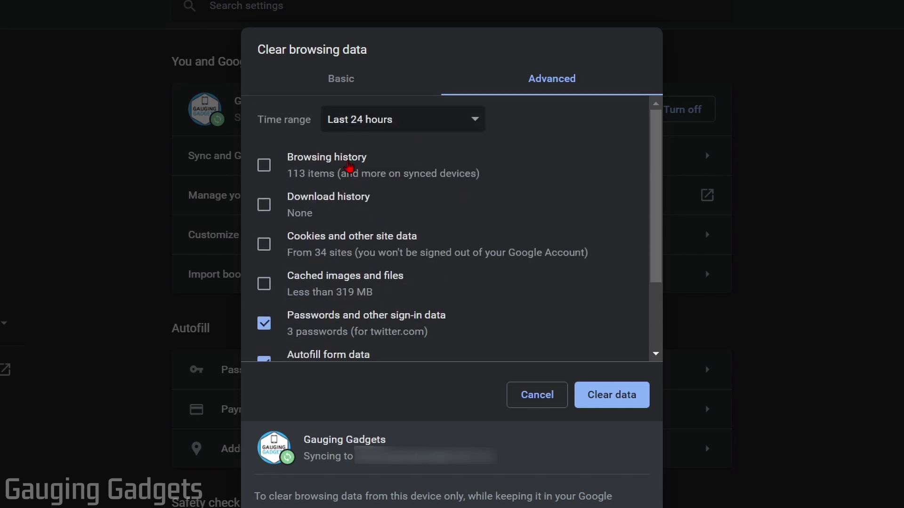
pyautogui.click(382, 126)
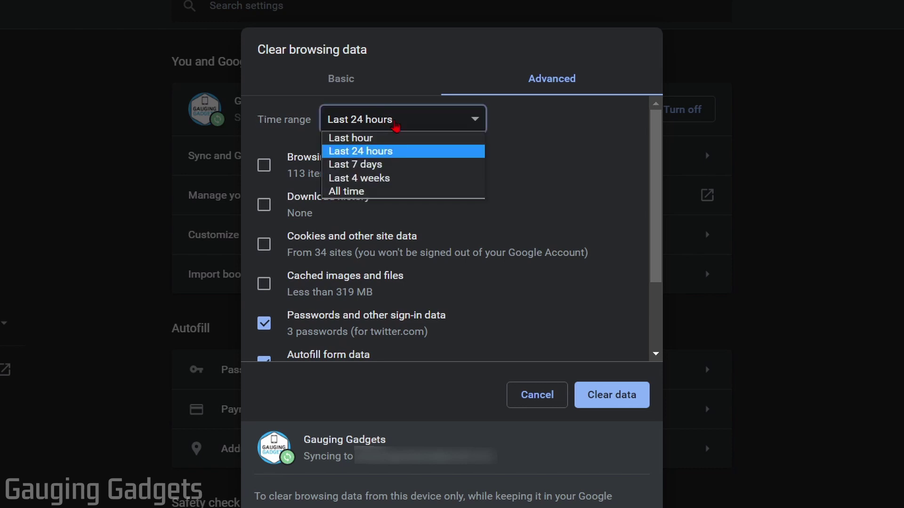
pyautogui.click(374, 193)
pyautogui.scroll(-2, 409, 249)
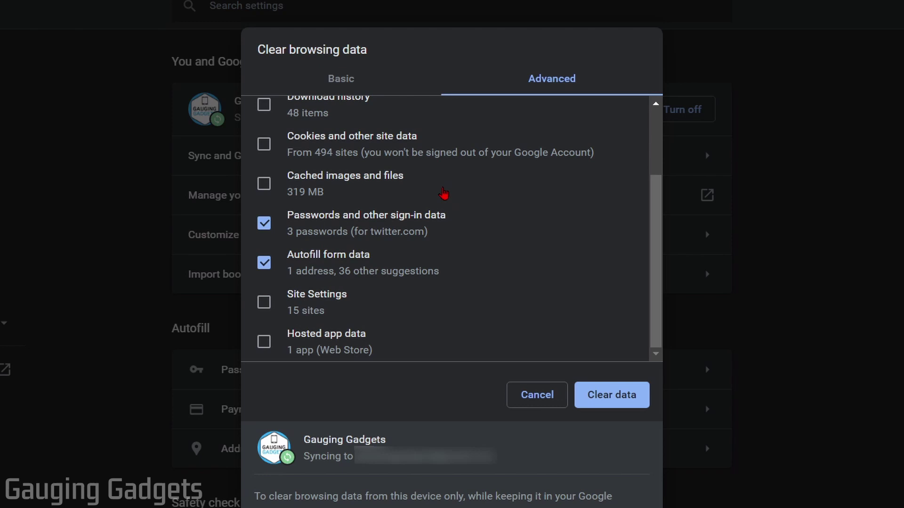
pyautogui.click(602, 398)
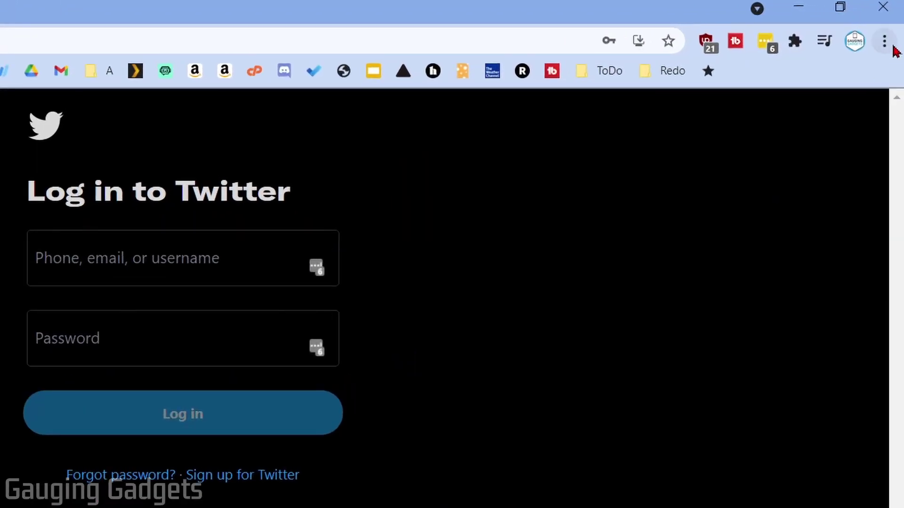
# - Go to Chrome's Settings from the main menu and jump to the Autofill section
pyautogui.click(888, 42)
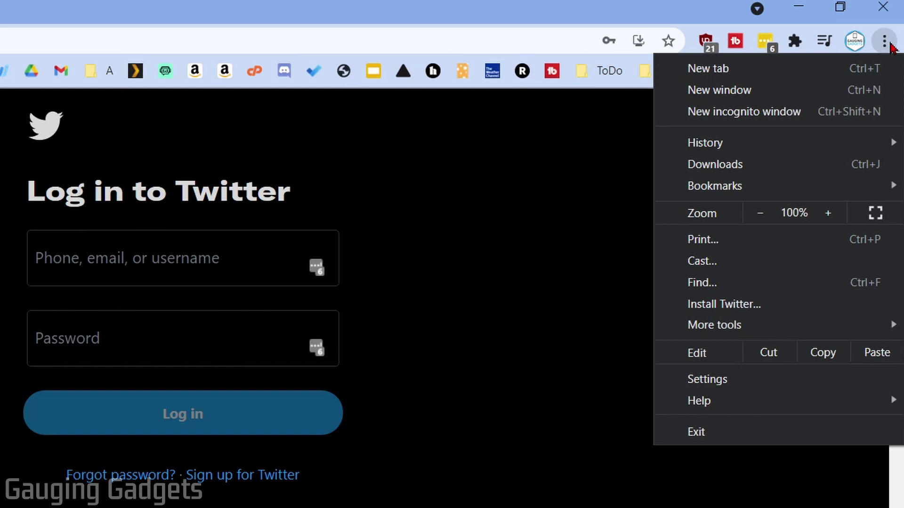
pyautogui.click(719, 381)
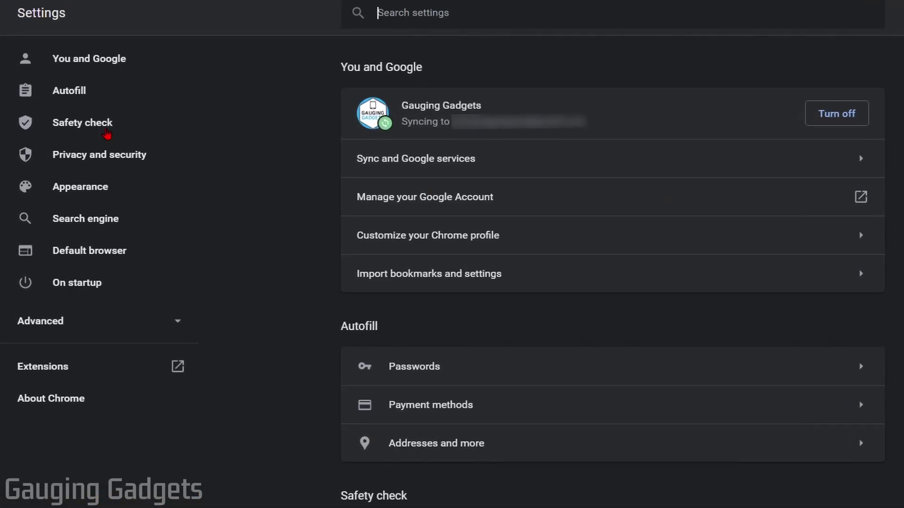
pyautogui.click(56, 89)
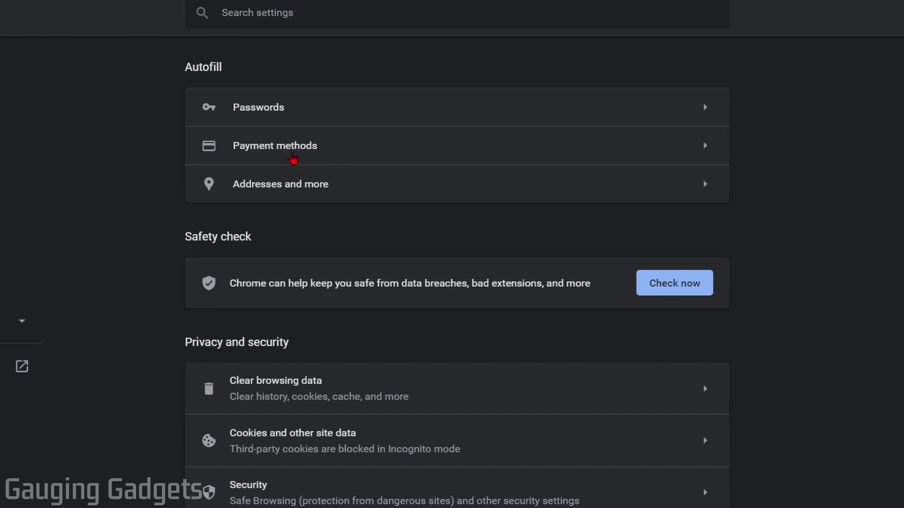
# - Delete the first saved twitter.com login from the Passwords list
pyautogui.click(300, 109)
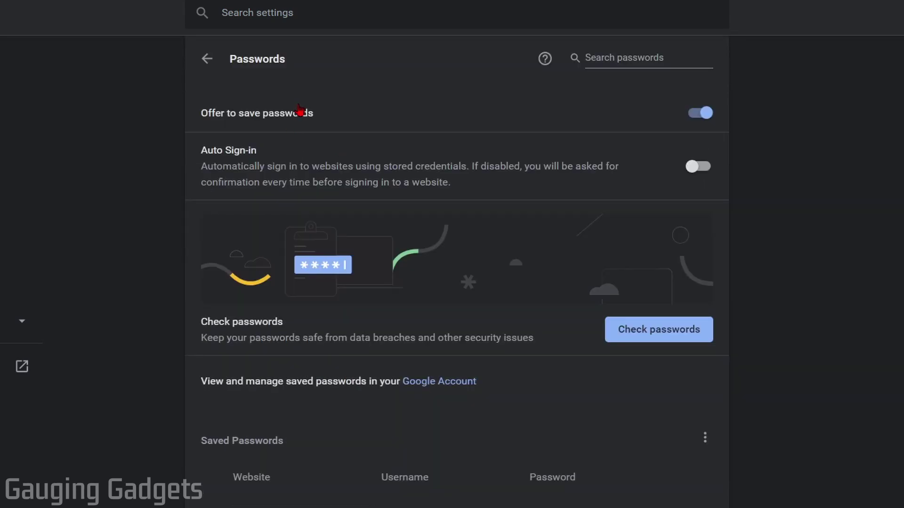
pyautogui.scroll(-4, 383, 218)
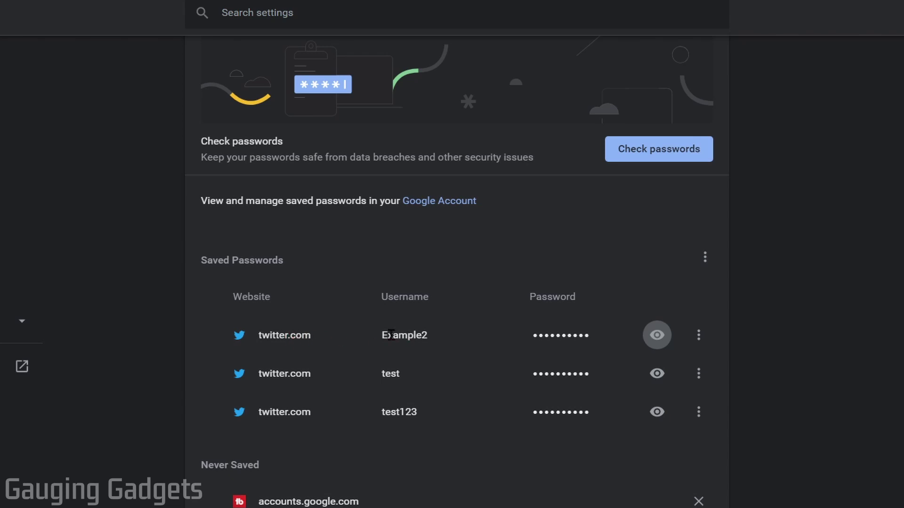
pyautogui.click(700, 336)
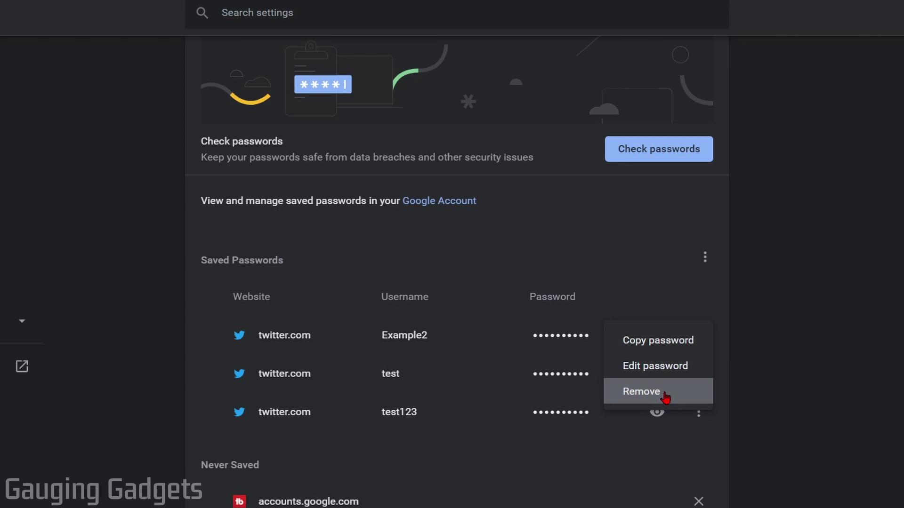
pyautogui.click(661, 399)
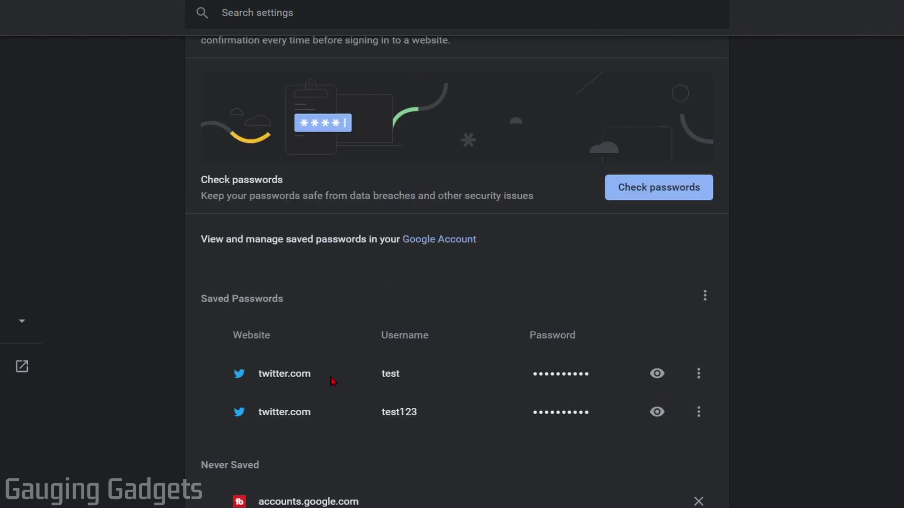
pyautogui.scroll(3, 388, 360)
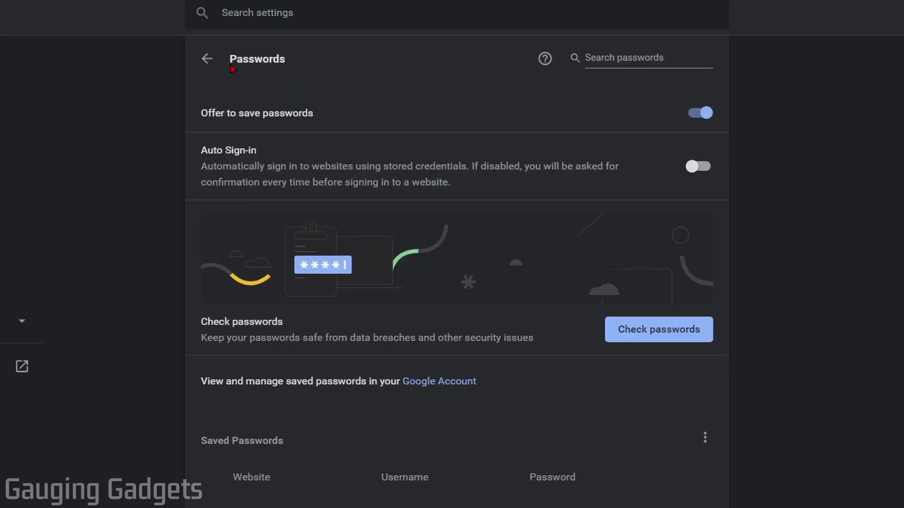
# - Remove the only saved card under Payment methods
pyautogui.click(204, 60)
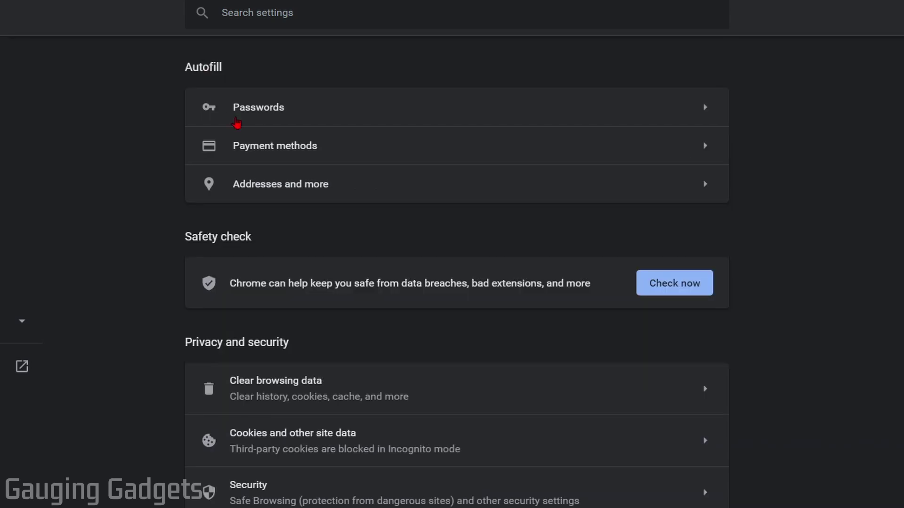
pyautogui.click(295, 157)
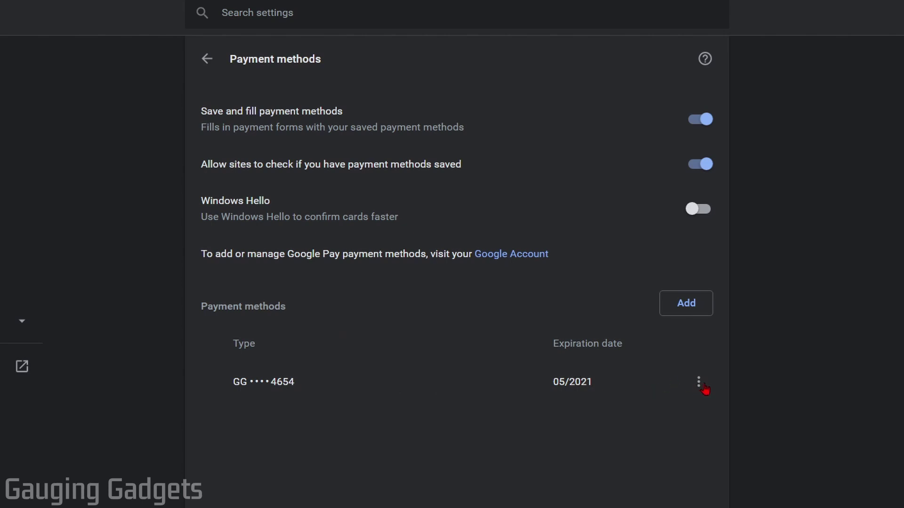
pyautogui.click(699, 383)
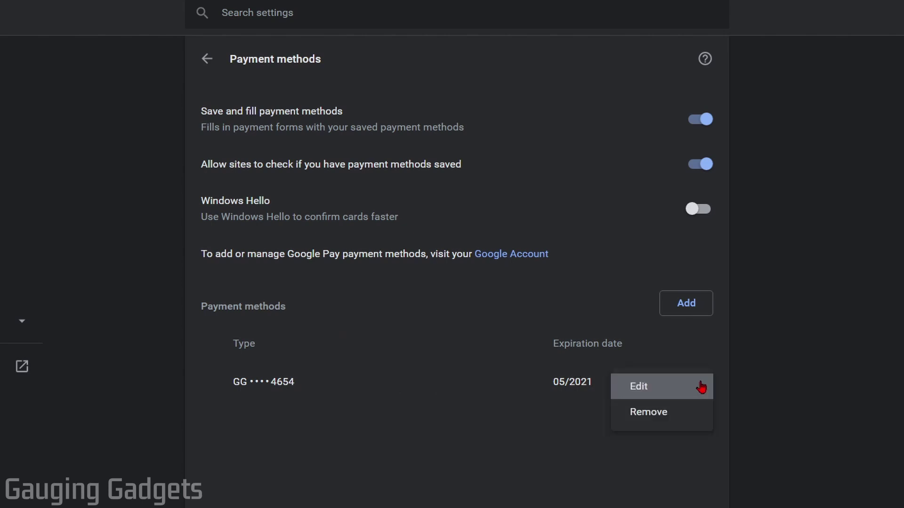
pyautogui.click(650, 414)
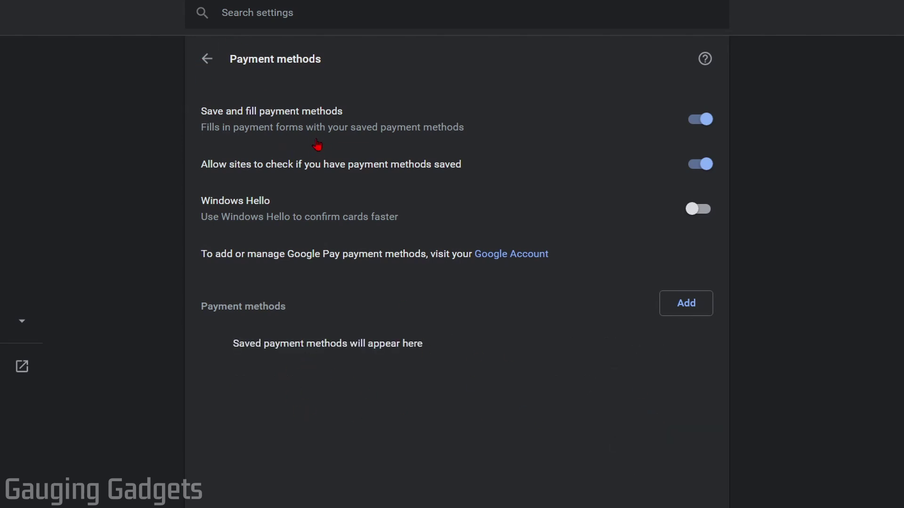
# - Remove the saved Home address under Addresses and more
pyautogui.click(210, 61)
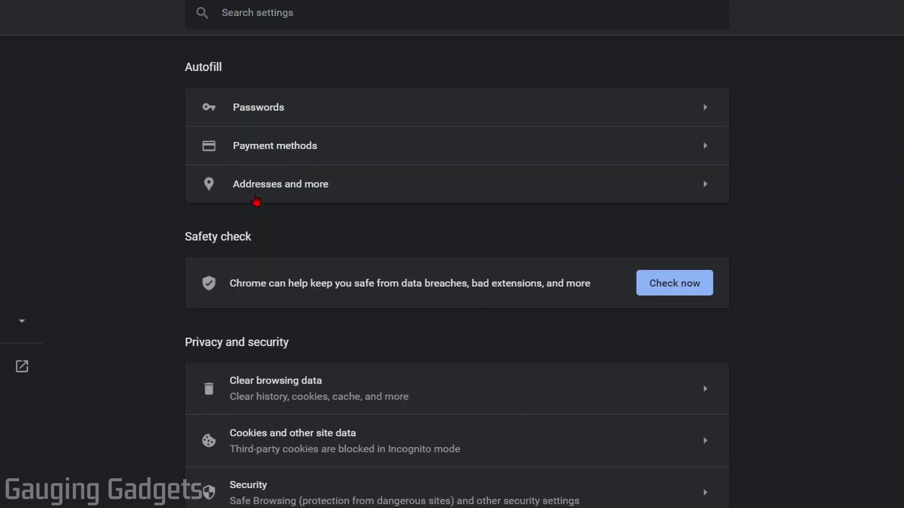
pyautogui.click(301, 189)
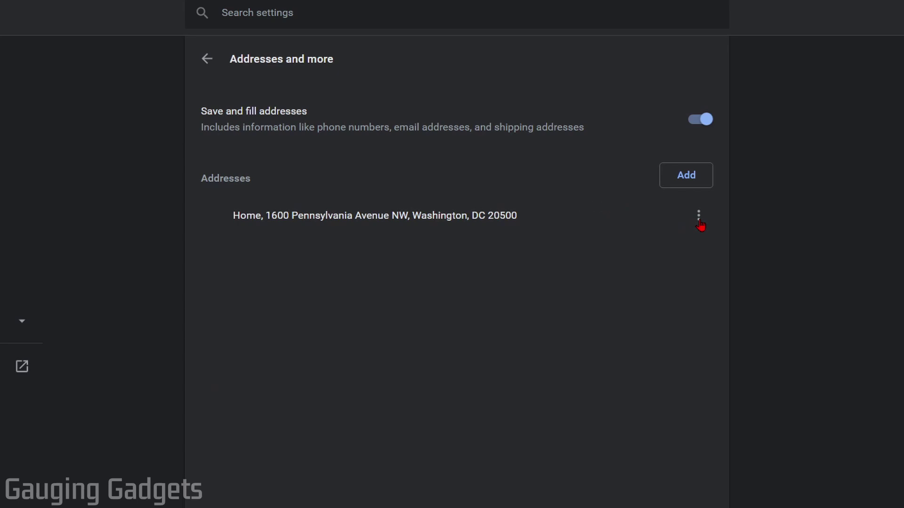
pyautogui.click(699, 221)
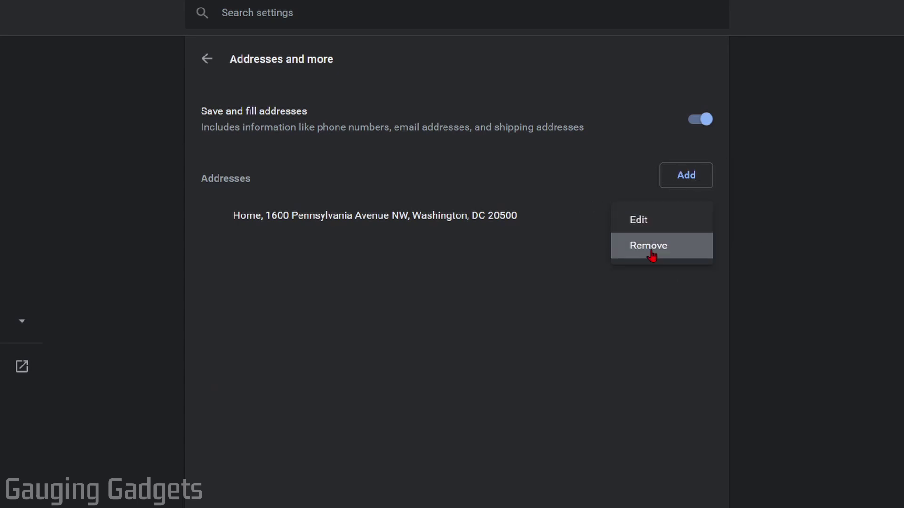
pyautogui.click(652, 255)
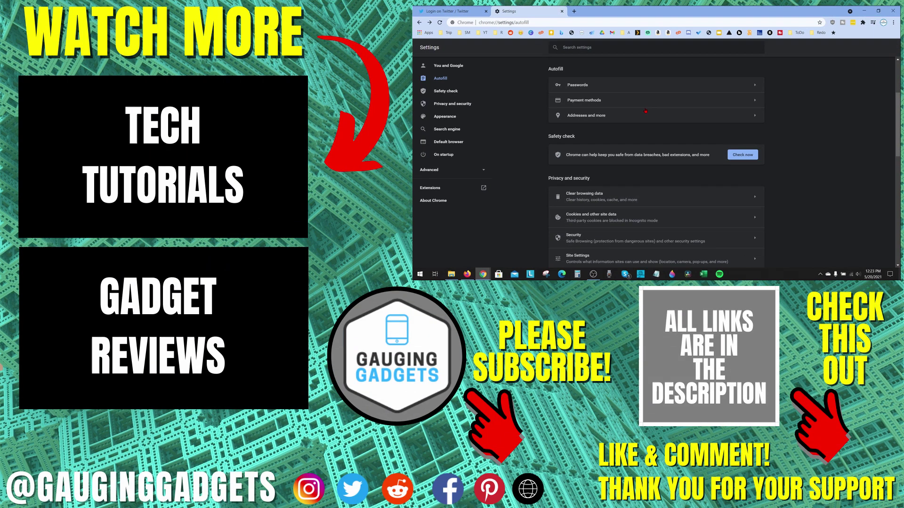